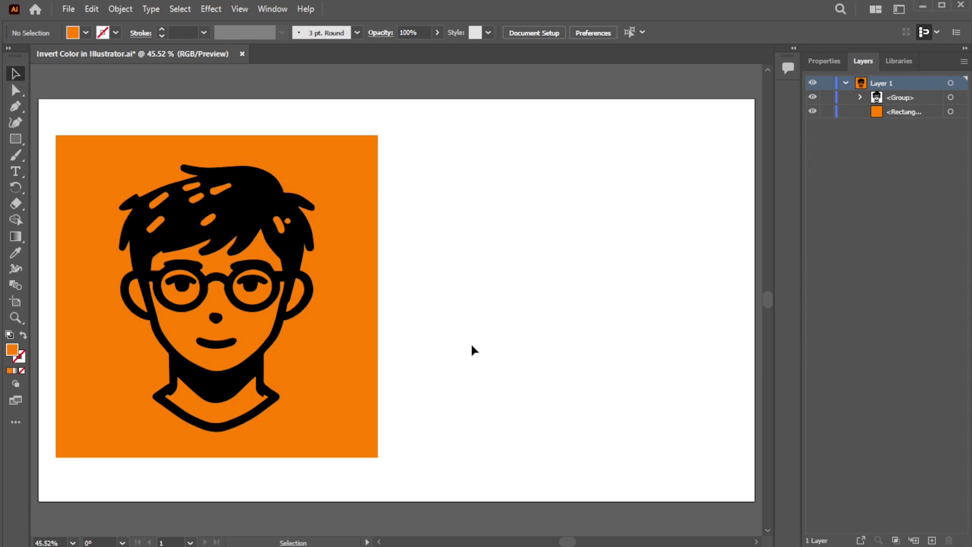
Select the orange background rectangle behind the black face with the Selection tool
left_click(359, 344)
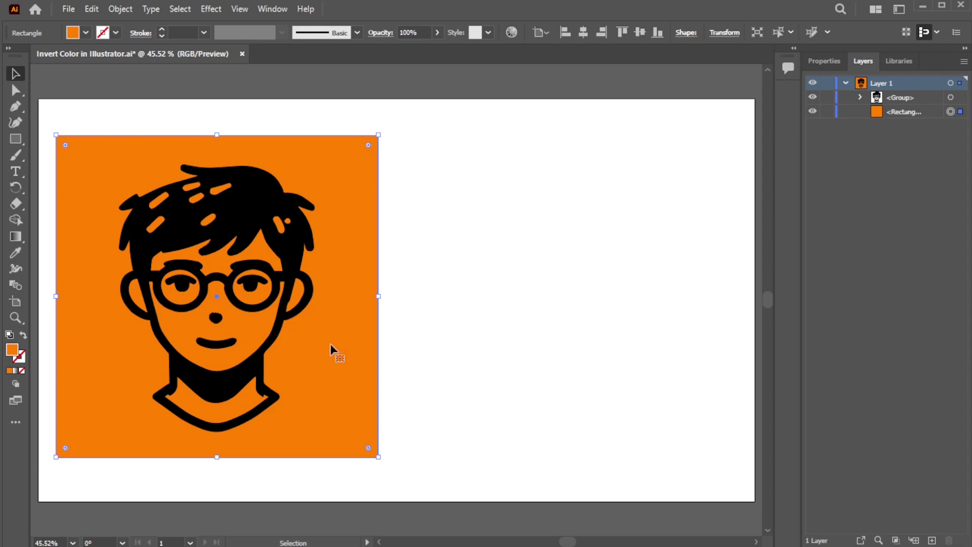
Lock the orange rectangle, group all black face shapes, then unlock the rectangle
left_click(827, 112)
left_click(907, 111)
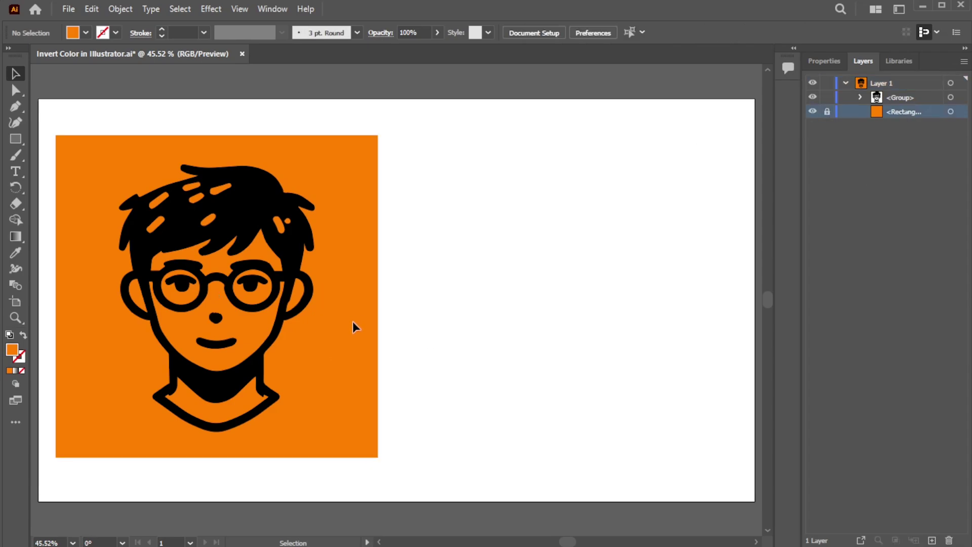
left_click_drag(321, 435, 60, 155)
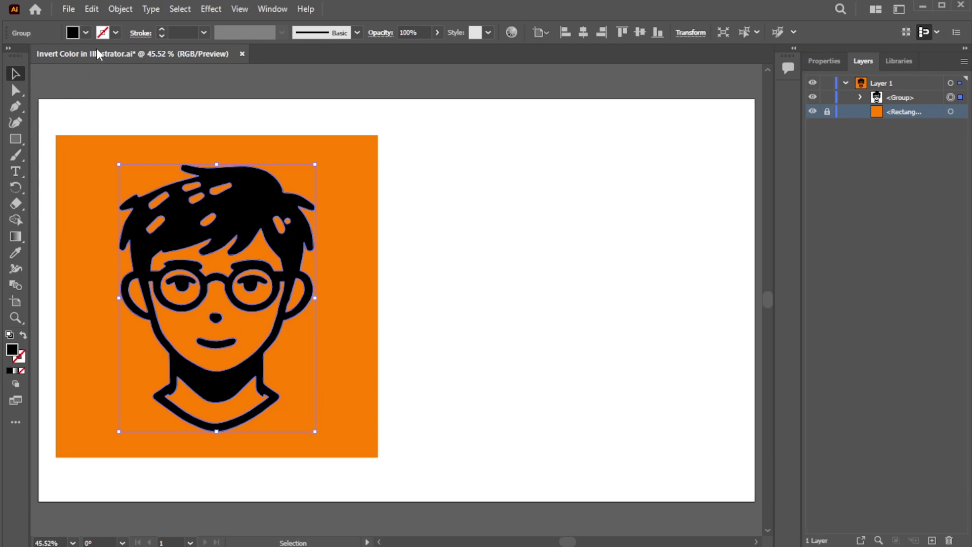
left_click(121, 8)
left_click(145, 74)
left_click(414, 373)
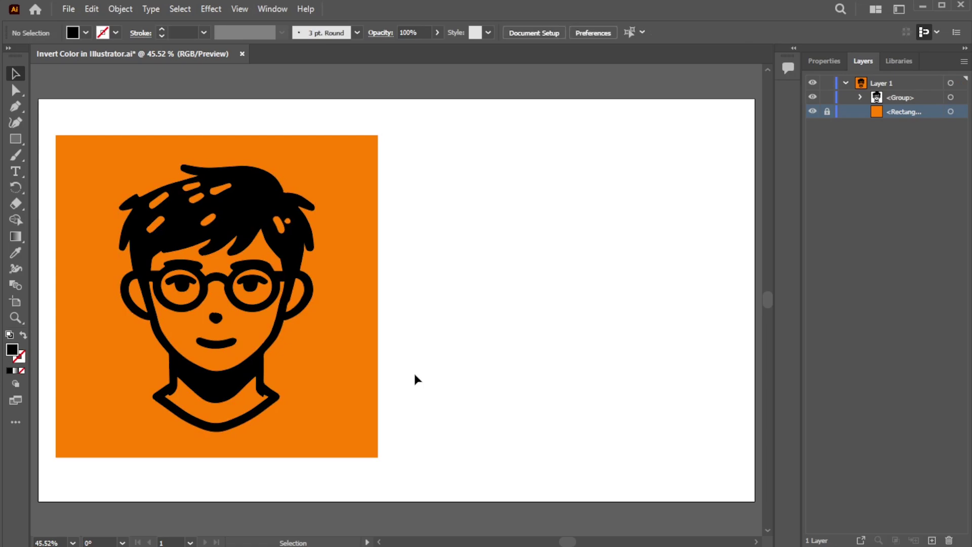
left_click(827, 113)
Alt-drag a copy of the whole avatar, square and face, beside the original
left_click_drag(466, 472, 89, 177)
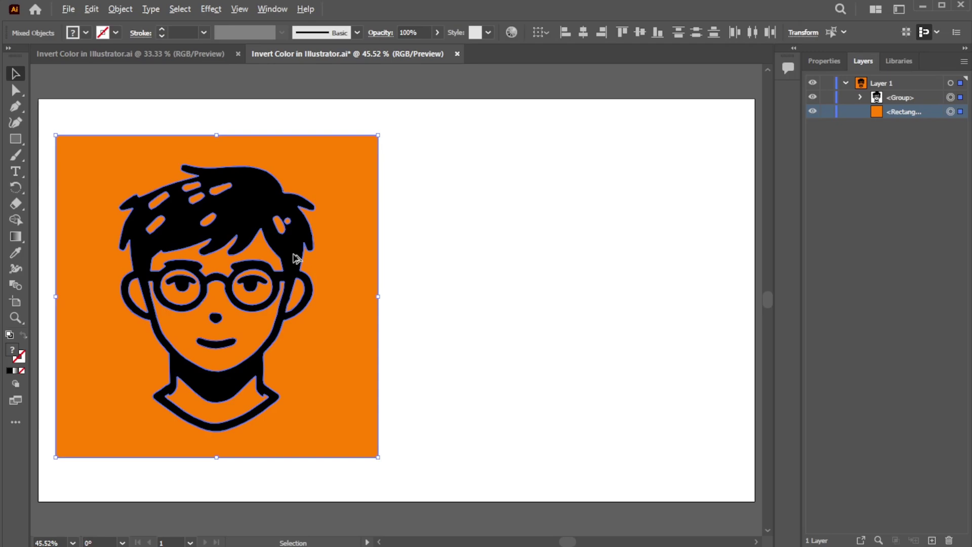
mouse_move(296, 258)
left_mouse_down()
mouse_move(661, 264)
mouse_move(652, 255)
left_mouse_up()
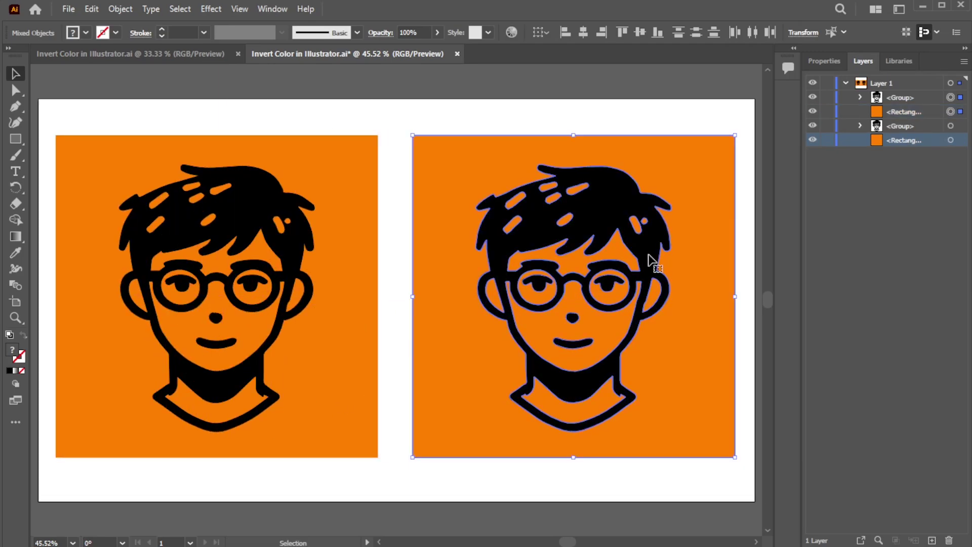
left_click(457, 493)
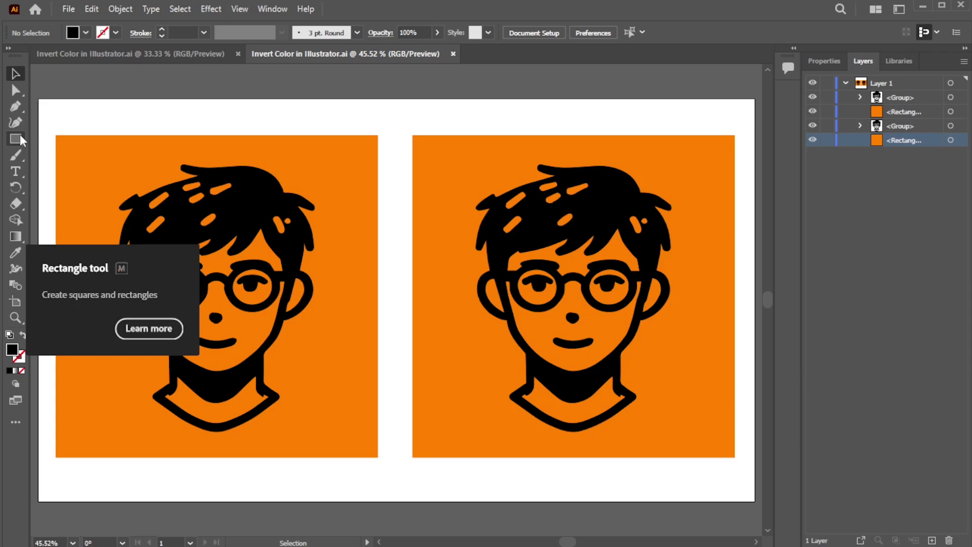
Draw a white rectangle over the duplicate face, send it backward, and extend its bottom edge
left_click_drag(20, 135, 86, 139)
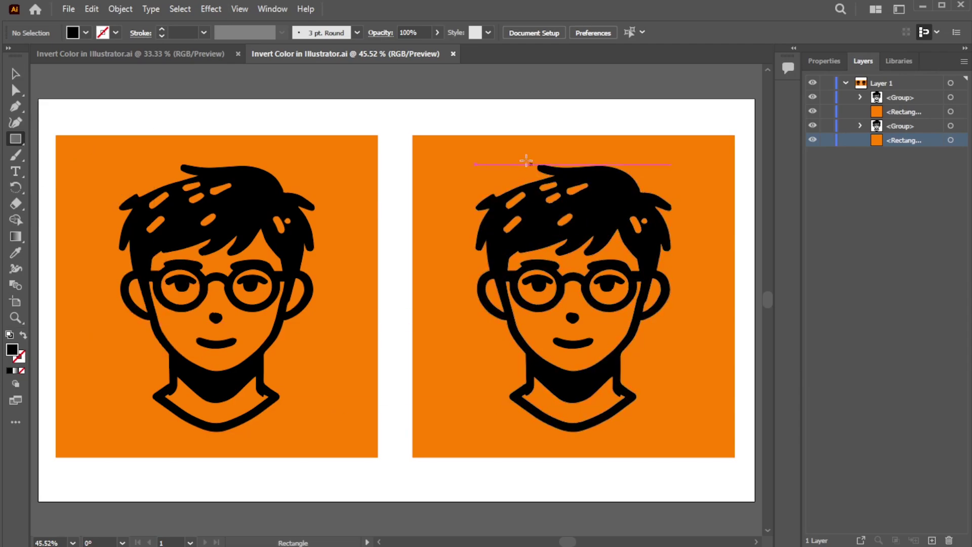
mouse_move(462, 153)
left_mouse_down()
mouse_move(684, 433)
mouse_move(692, 431)
left_mouse_up()
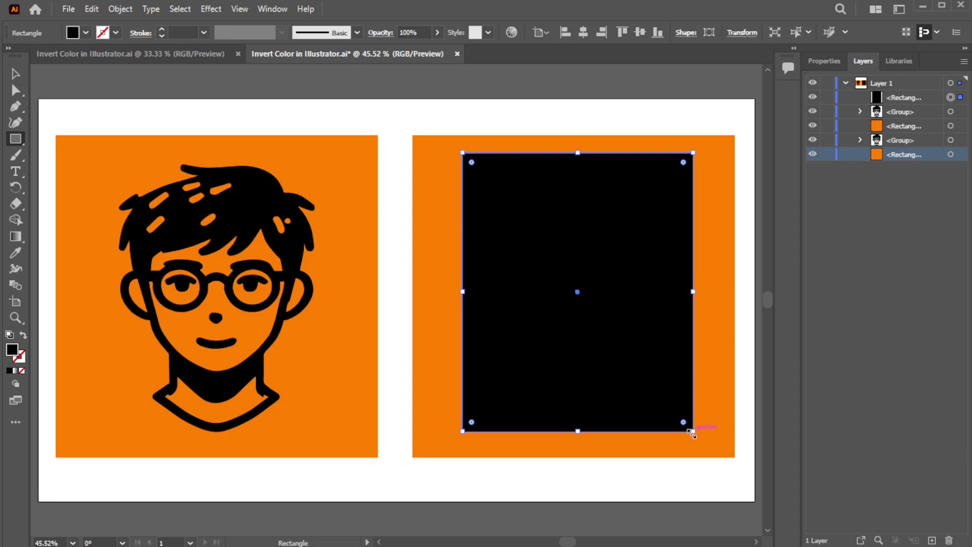
left_click(15, 253)
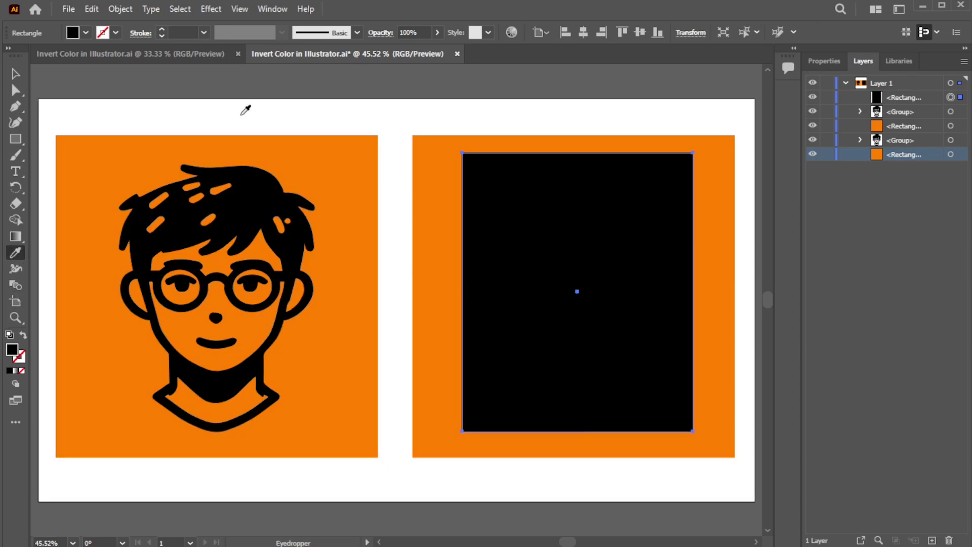
left_click(242, 115)
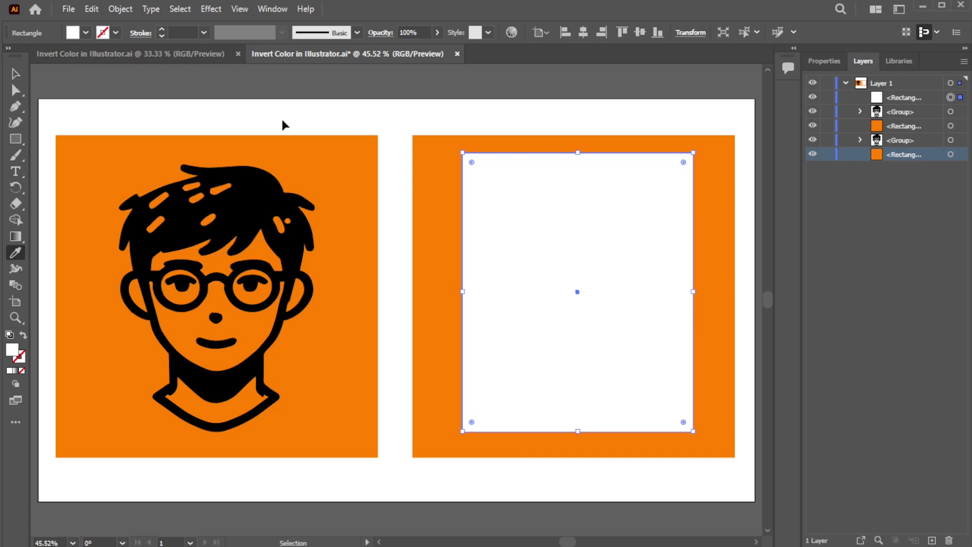
key("ctrl+bracketleft")
key("v")
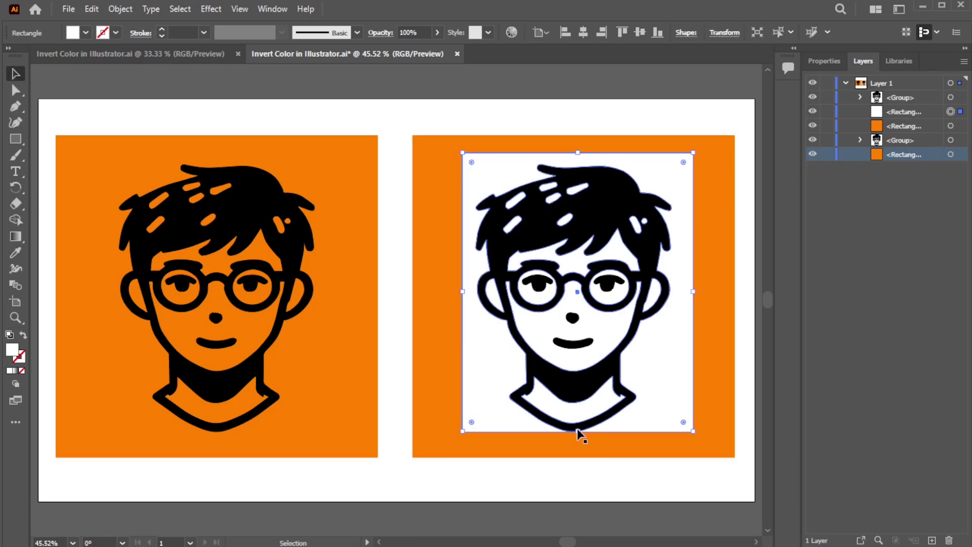
left_click_drag(578, 433, 577, 439)
Use Shape Builder on the duplicate face and white rectangle to remove the white outside
left_click(567, 478)
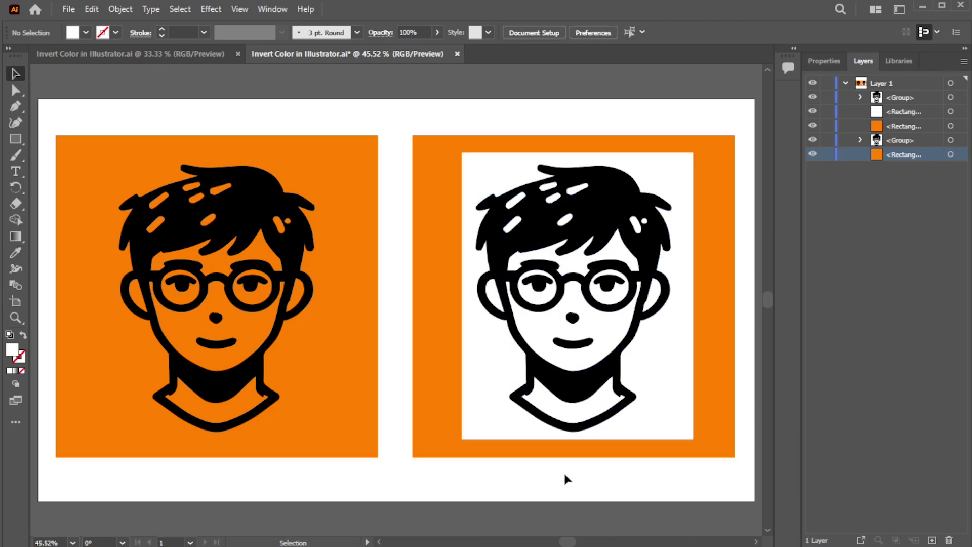
left_click(589, 245)
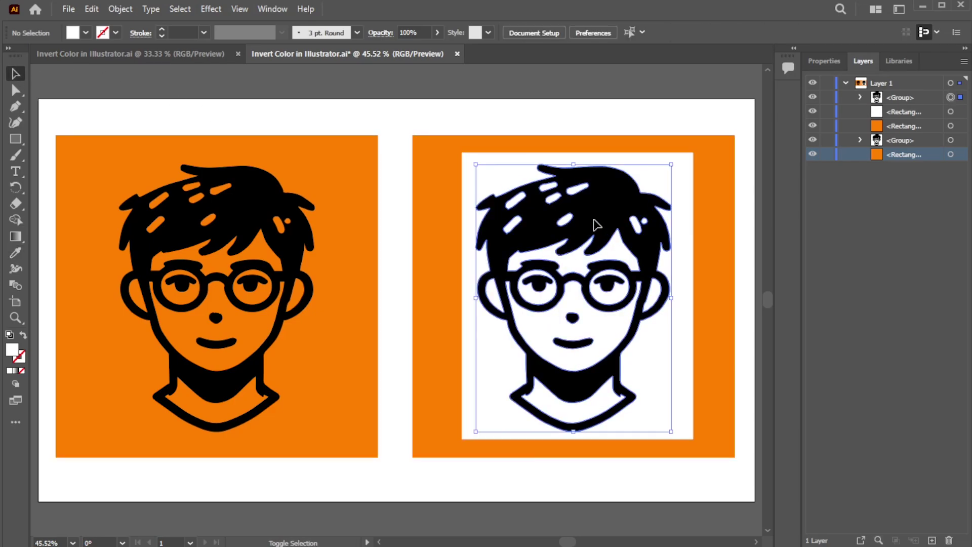
left_click(685, 418, "shift")
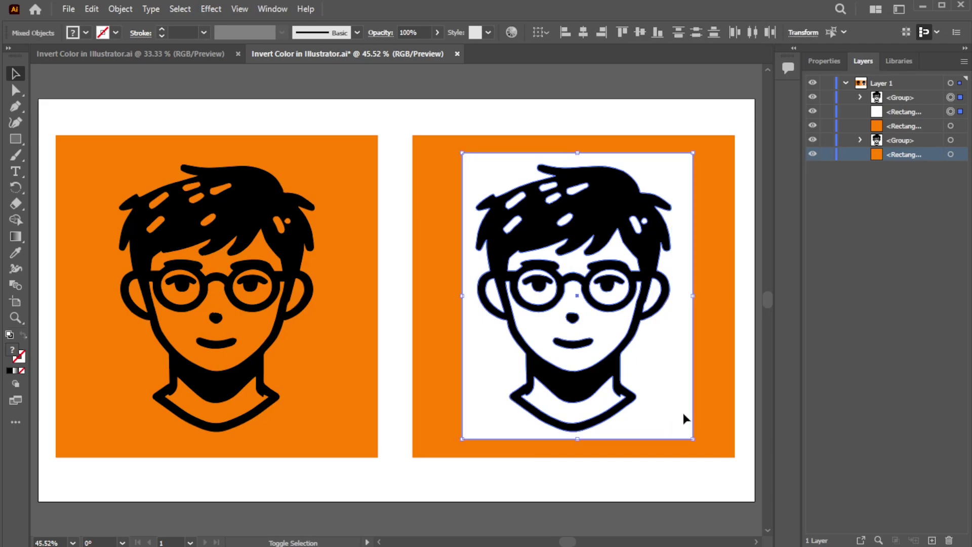
key("shift+m")
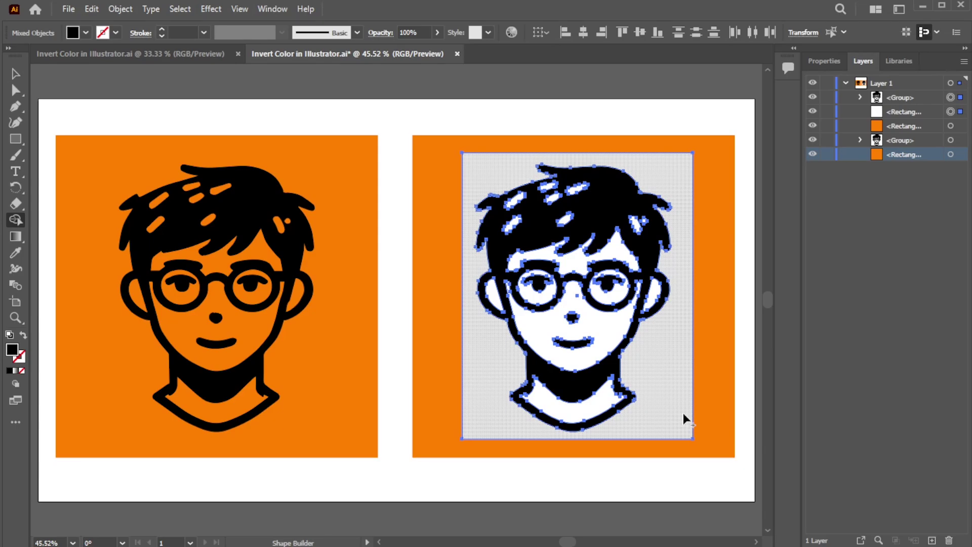
left_click(683, 412, "alt")
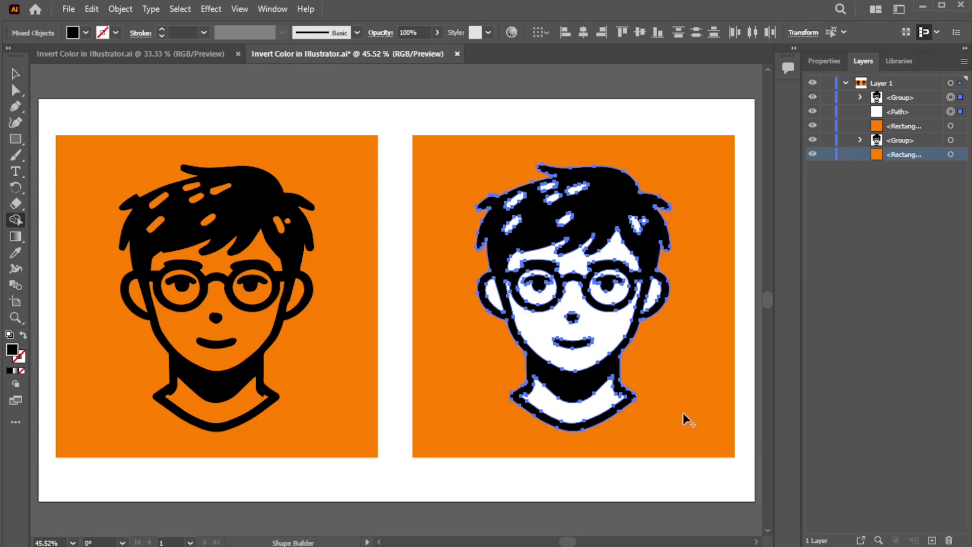
left_click(10, 76)
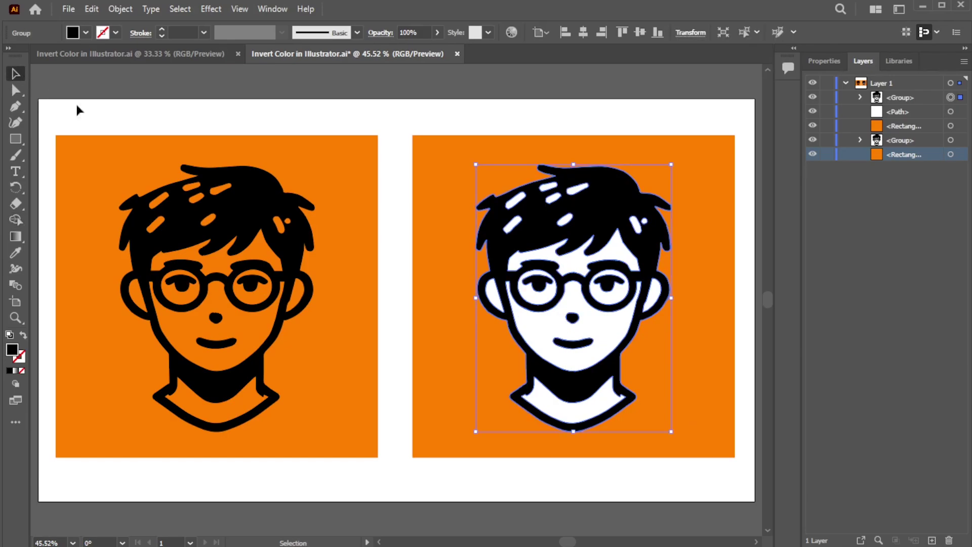
Apply a 10 px Offset Path to the white face silhouette
left_click(605, 333)
left_click(120, 10)
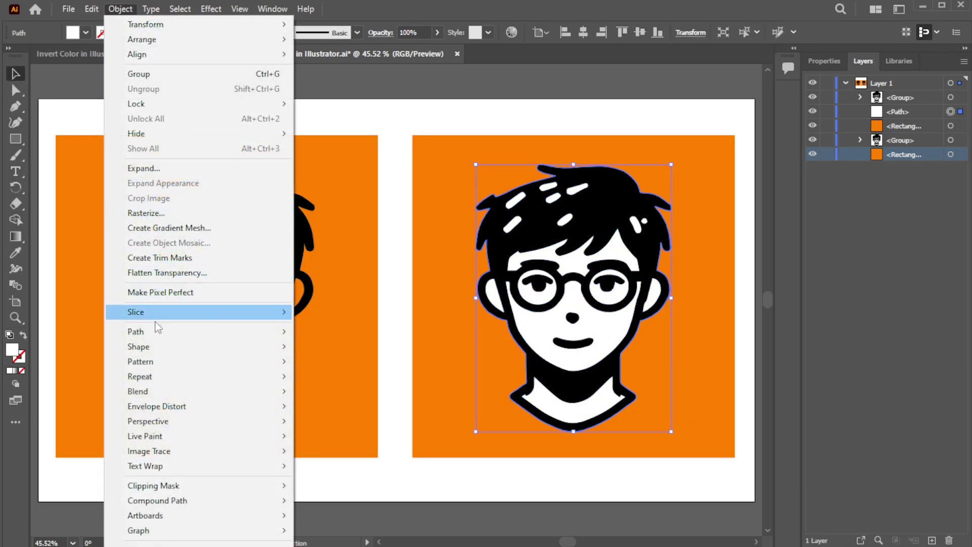
mouse_move(136, 332)
left_click(336, 381)
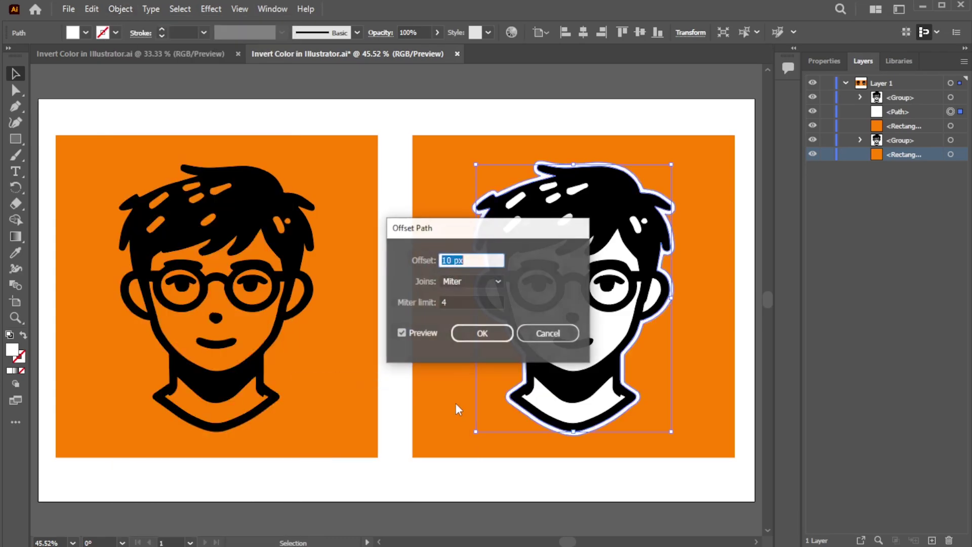
left_click_drag(498, 232, 389, 233)
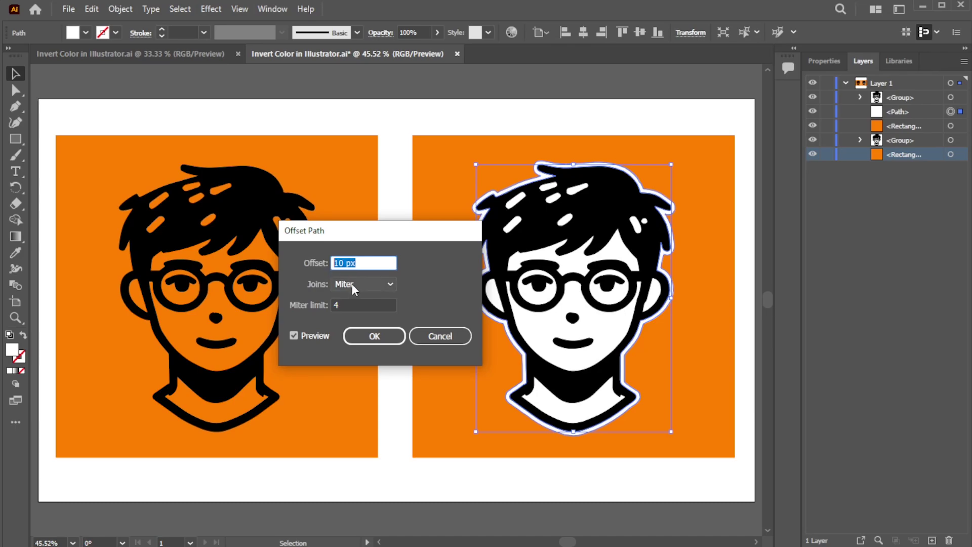
left_click(374, 337)
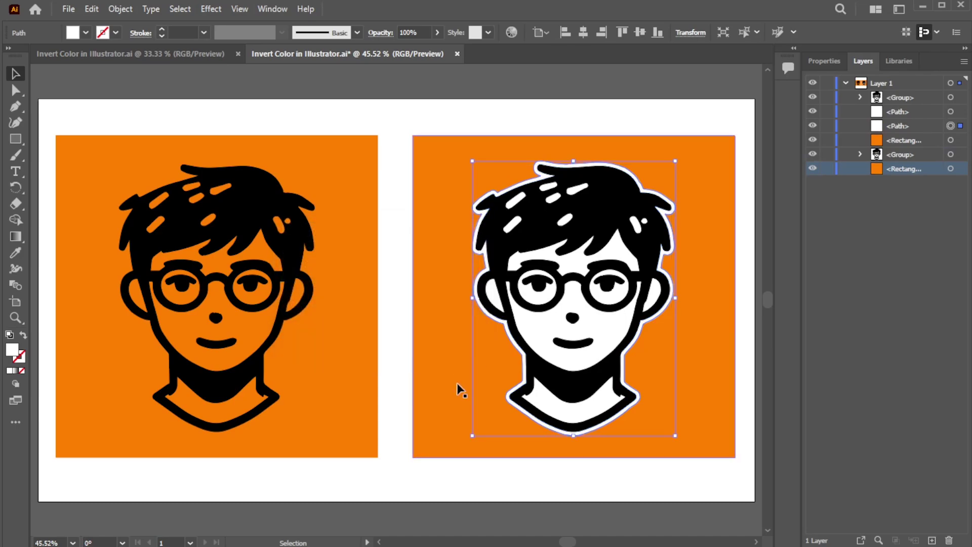
Delete the extra inner white path behind the right face
left_click(477, 522)
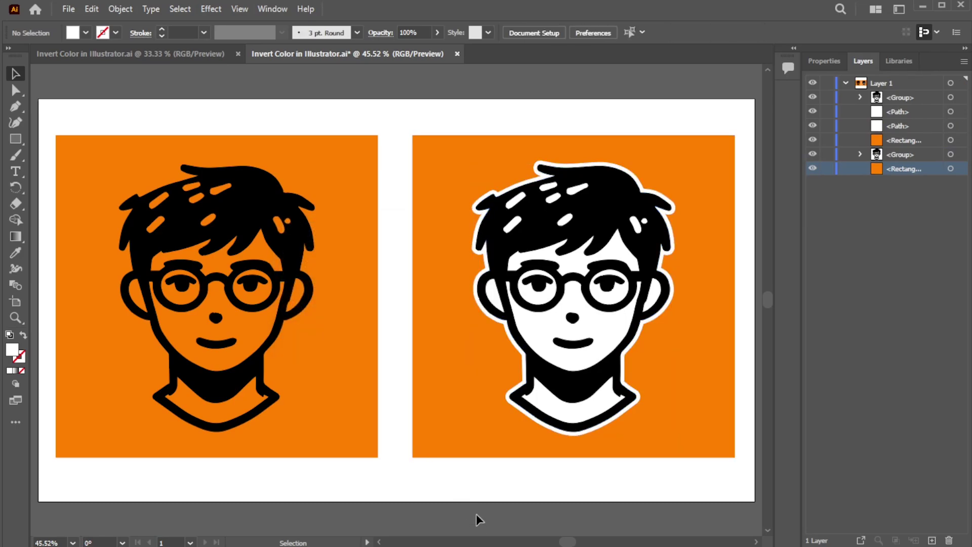
left_click(599, 324)
key("Delete")
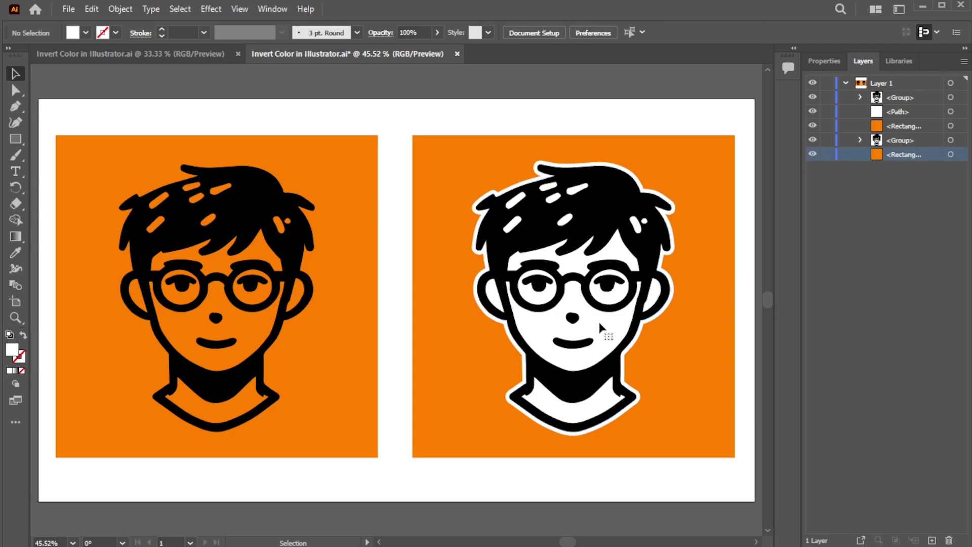
Select the right face group together with the offset white silhouette
left_click(597, 213)
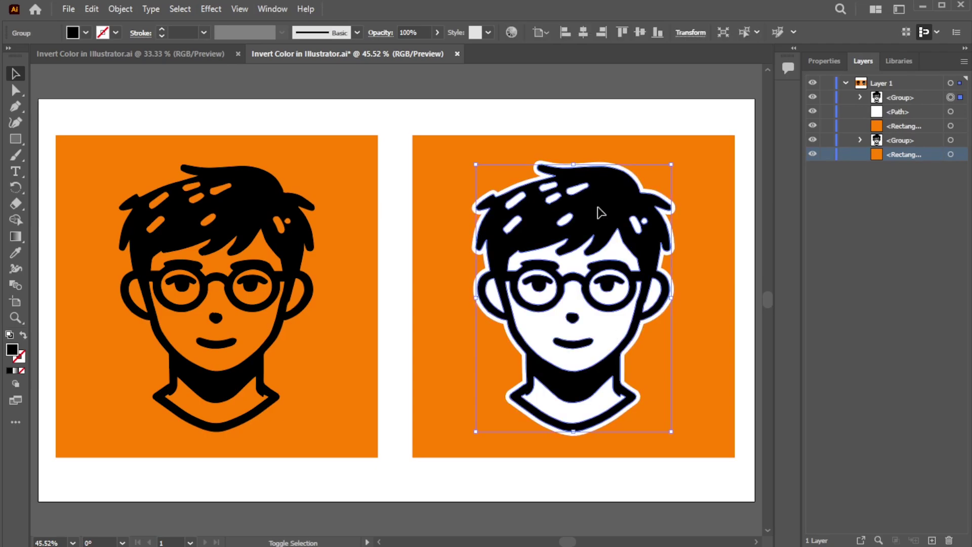
left_click(615, 328, "shift")
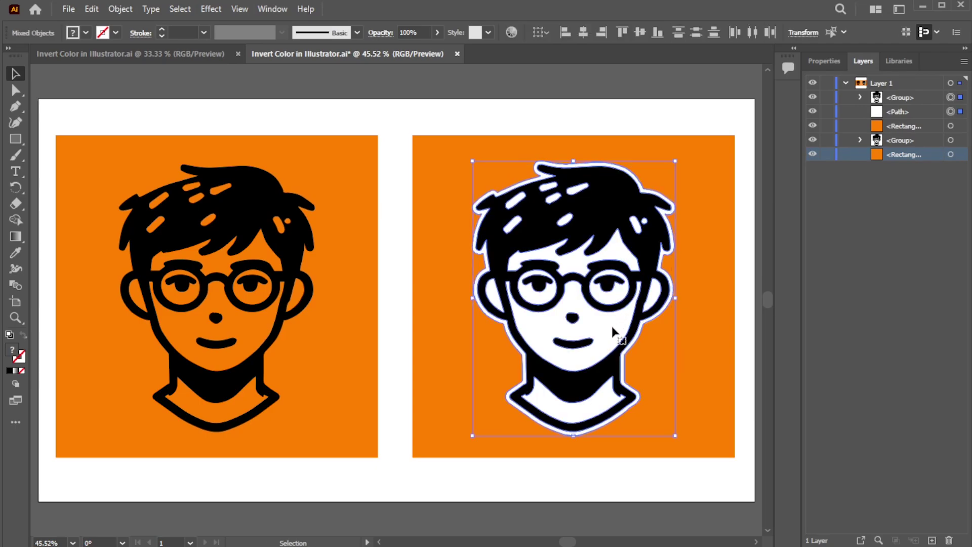
left_click(270, 10)
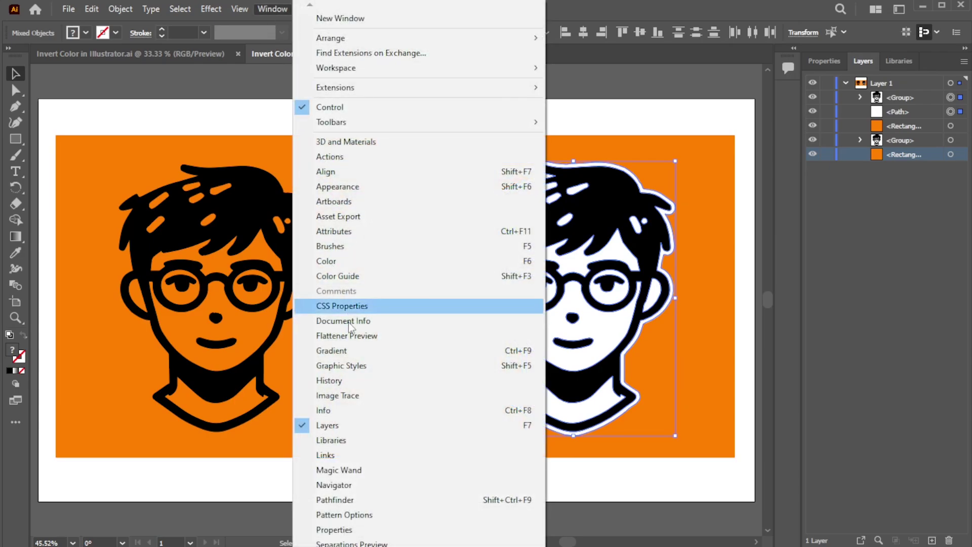
Apply Pathfinder Minus Front to cut the face shapes out of the white silhouette
left_click(343, 499)
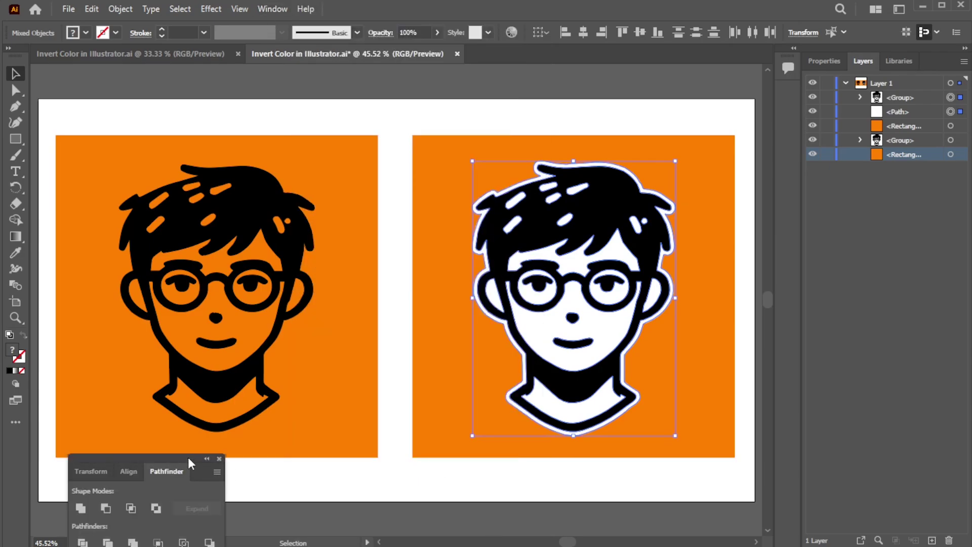
left_click_drag(190, 464, 940, 190)
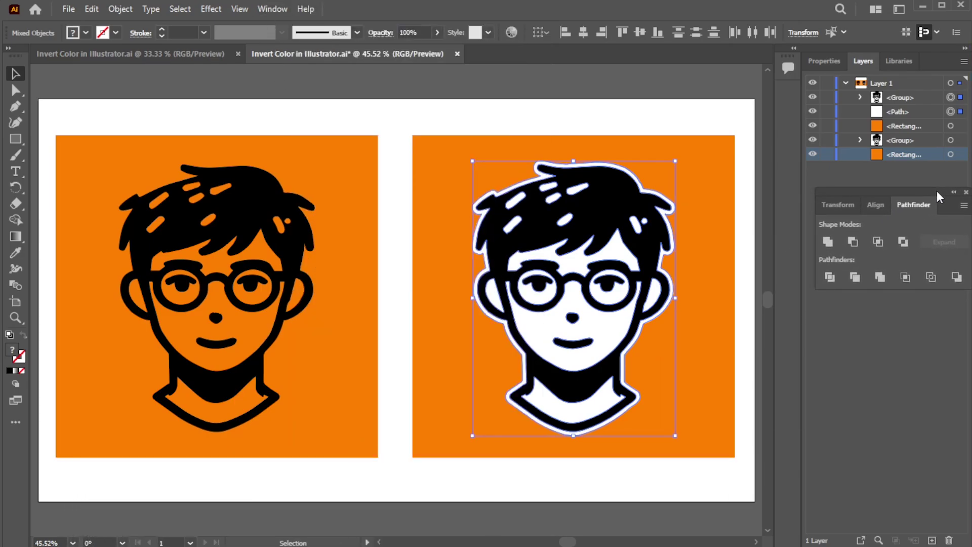
left_click(852, 241)
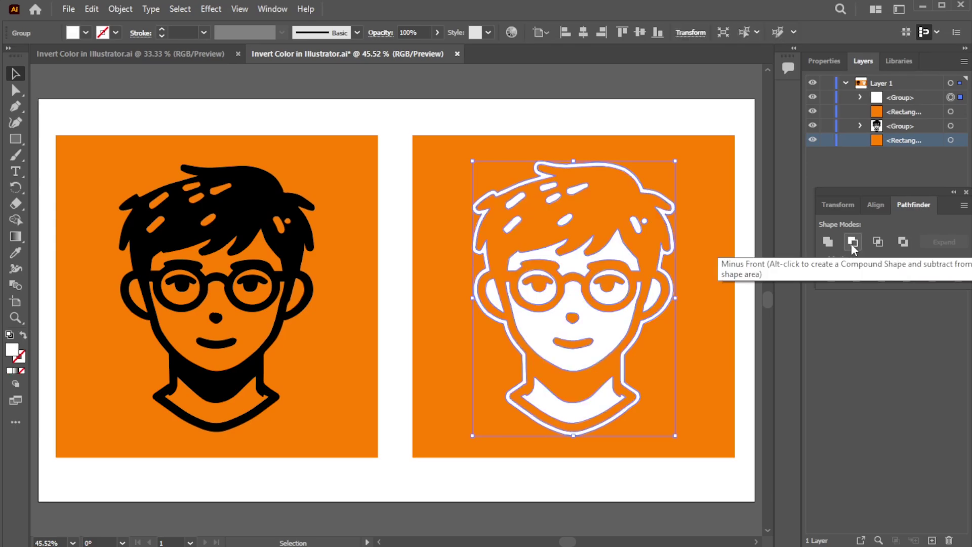